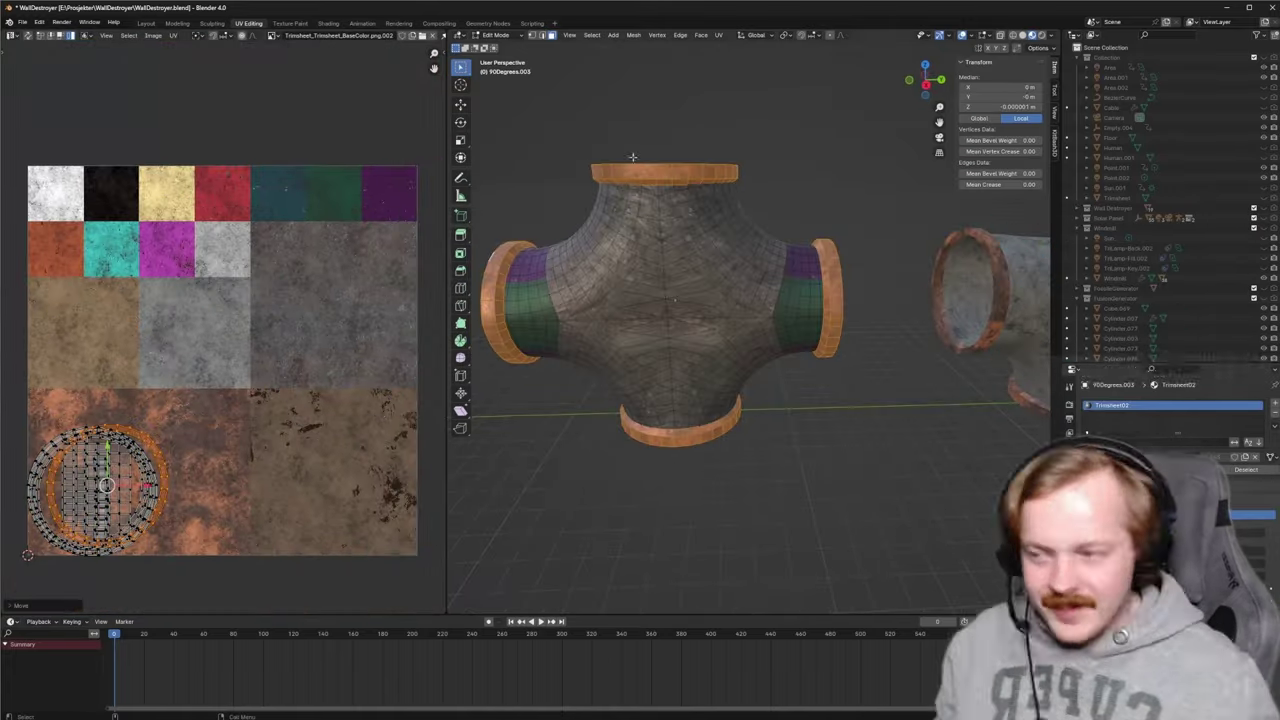
{"action": "left_click", "coordinate": [592, 35]}
{"action": "left_click", "coordinate": [613, 66]}
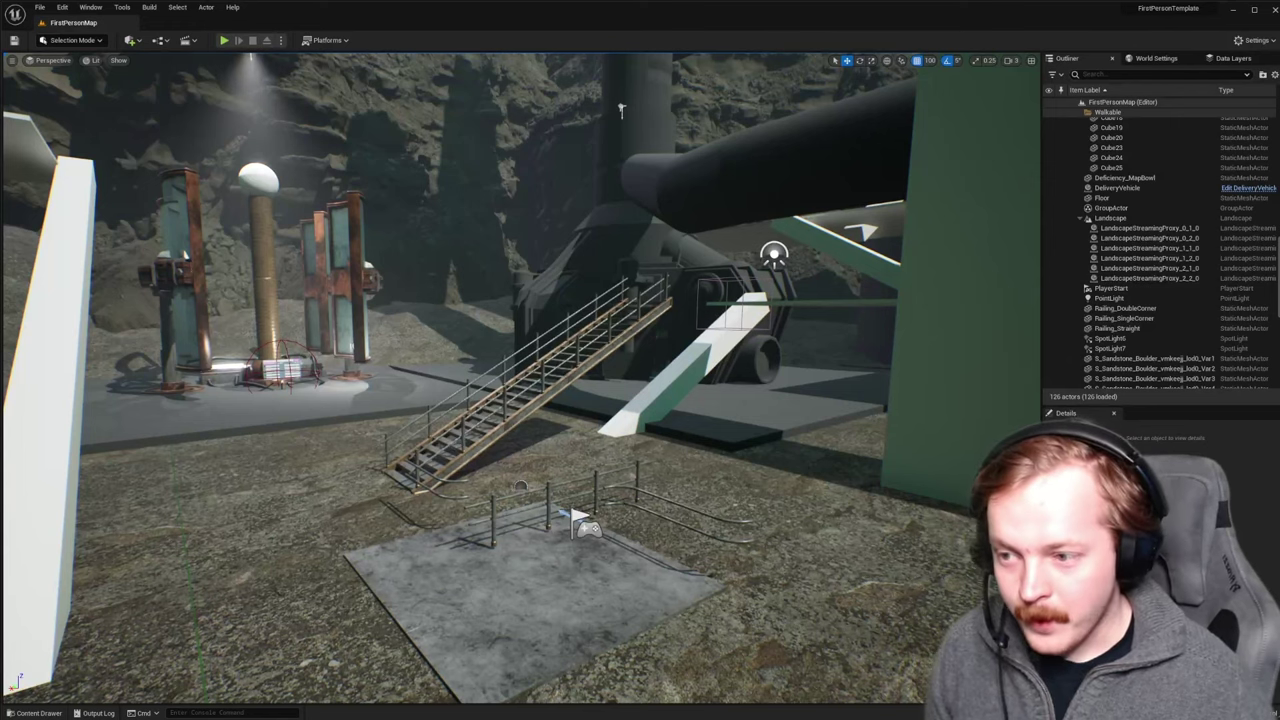
Step: Select the modular staircase, floor tile, and single-corner and straight railings around the player start together
{"action": "left_click", "coordinate": [470, 440]}
{"action": "left_click", "coordinate": [497, 527], "text": "ctrl"}
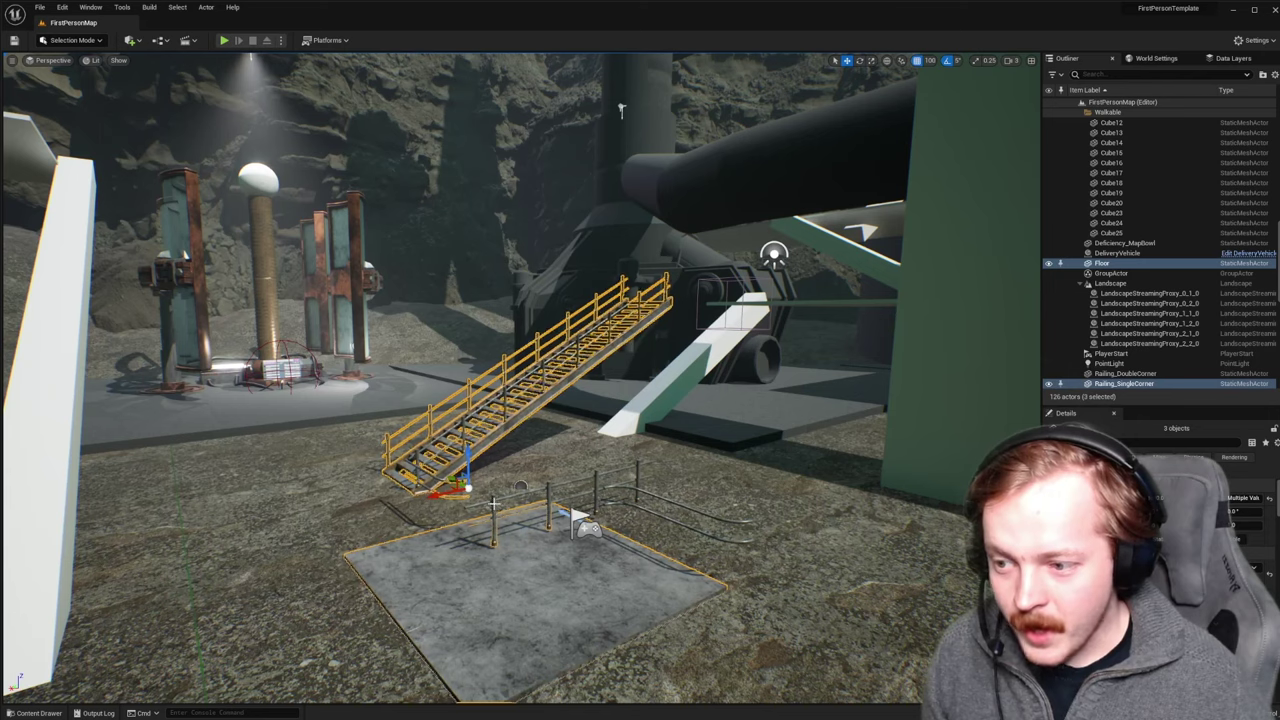
{"action": "left_click", "coordinate": [493, 505], "text": "ctrl"}
{"action": "right_click_drag", "start_coordinate": [640, 513], "coordinate": [537, 73]}
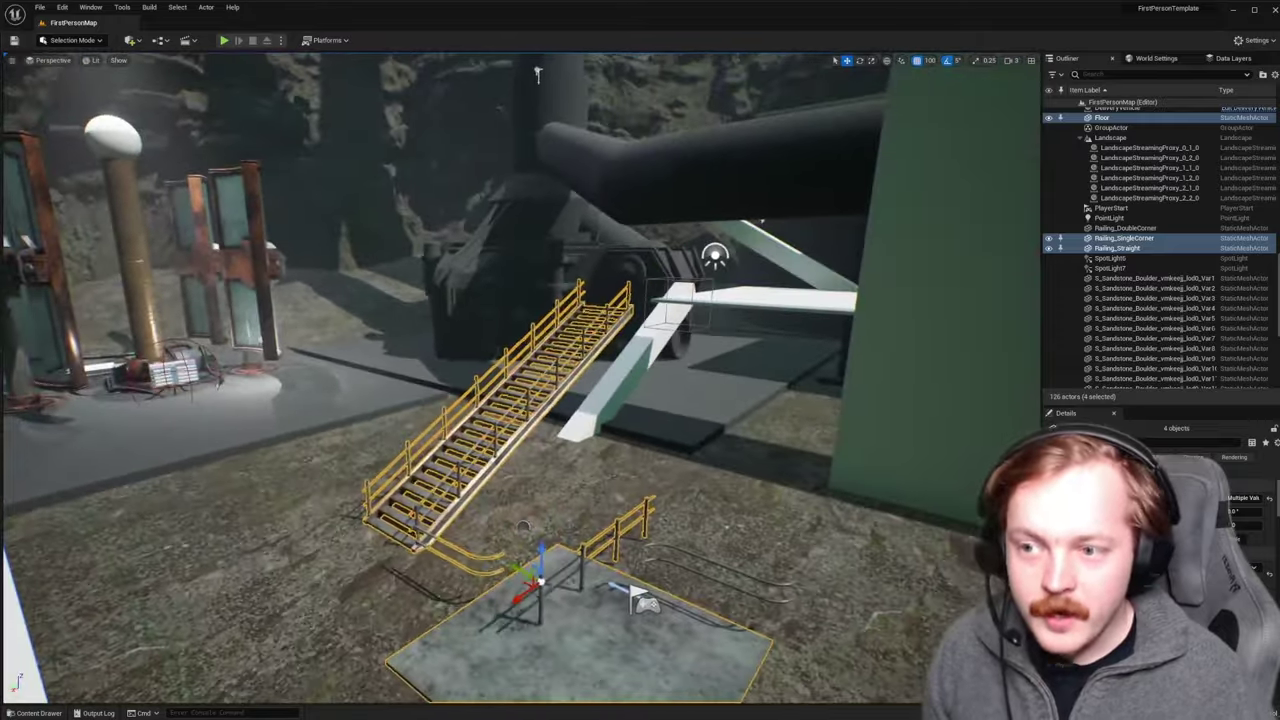
Step: Select only the modular staircase and examine it beside the blockout ramps, platforms and pipes
{"action": "left_click", "coordinate": [578, 467]}
{"action": "left_click", "coordinate": [485, 419]}
{"action": "right_click_drag", "start_coordinate": [485, 419], "coordinate": [438, 426]}
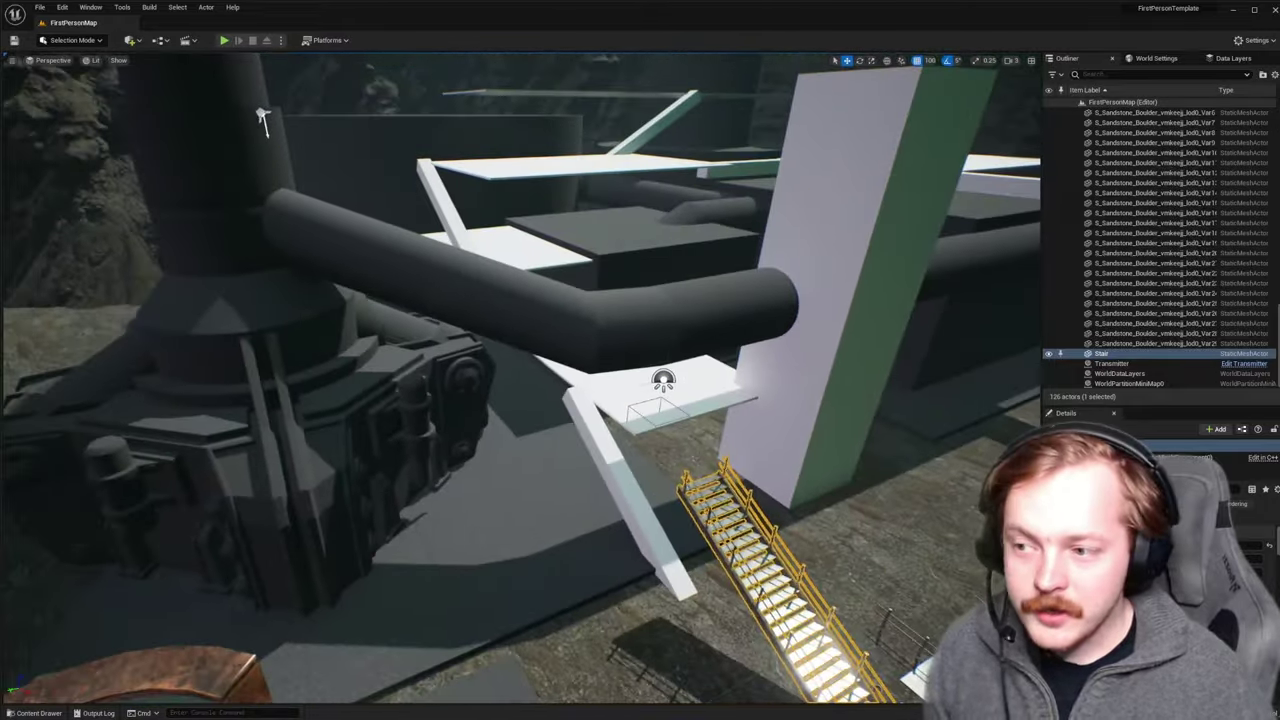
{"action": "left_click", "coordinate": [434, 422]}
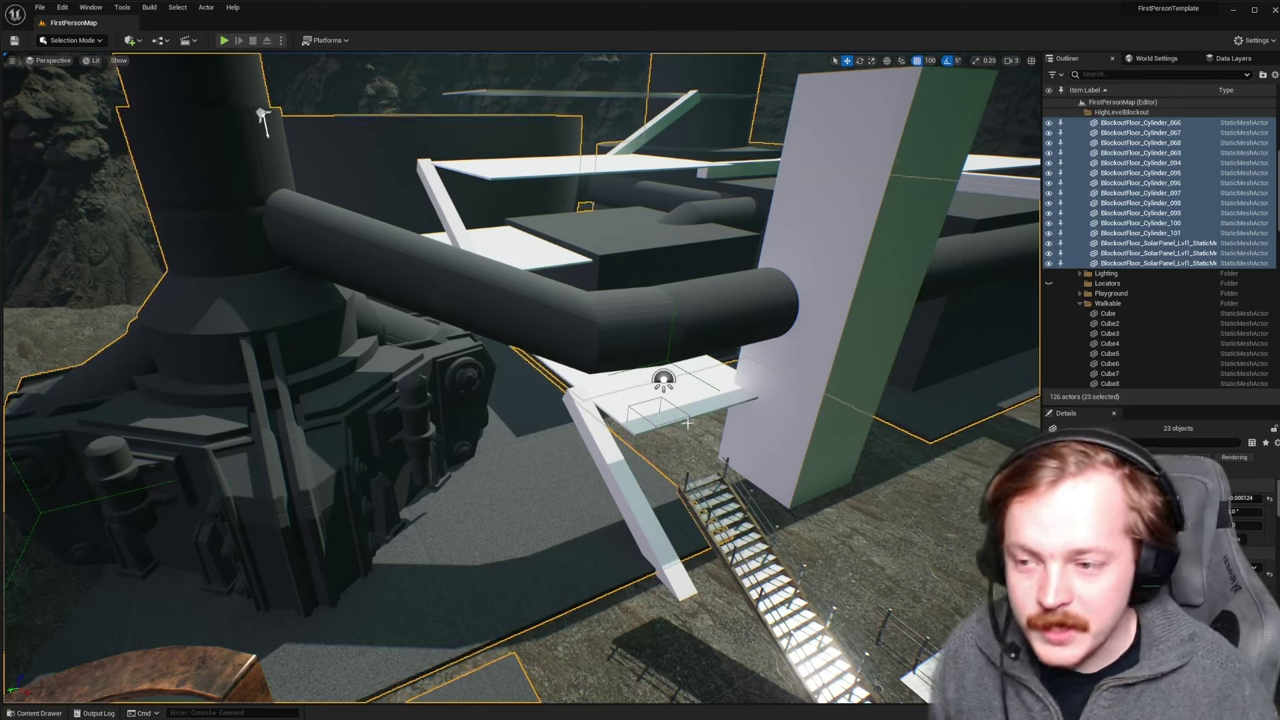
{"action": "left_click", "coordinate": [730, 540]}
{"action": "right_click_drag", "start_coordinate": [730, 540], "coordinate": [714, 540]}
{"action": "key", "text": "f"}
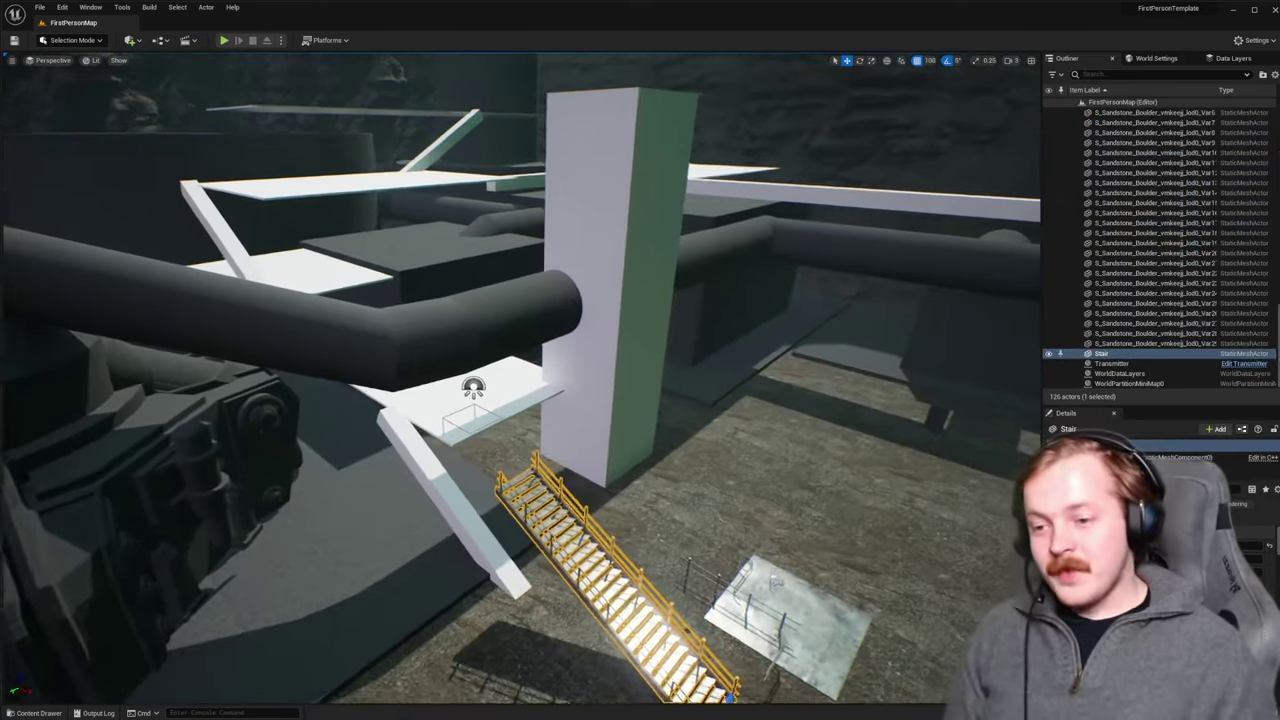
Step: Play the level and walk around and onto the modular staircase to test its collision
{"action": "key", "text": "alt+p"}
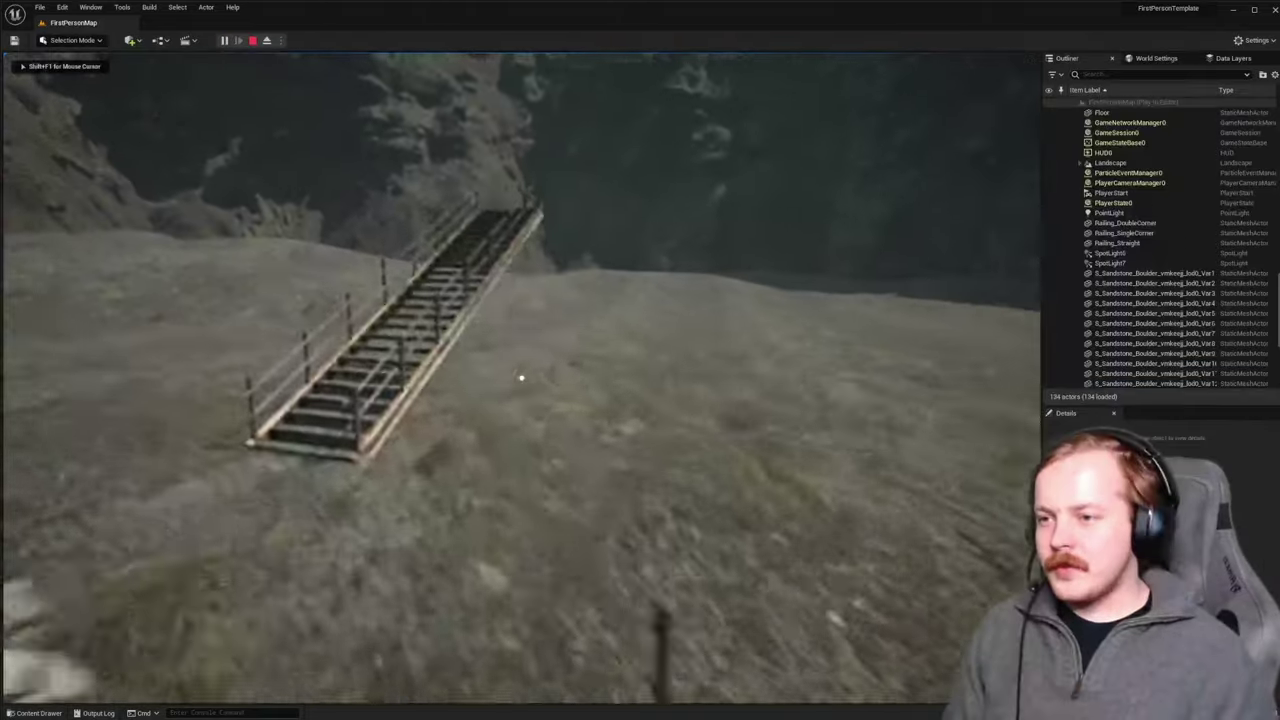
{"action": "key", "text": "w"}
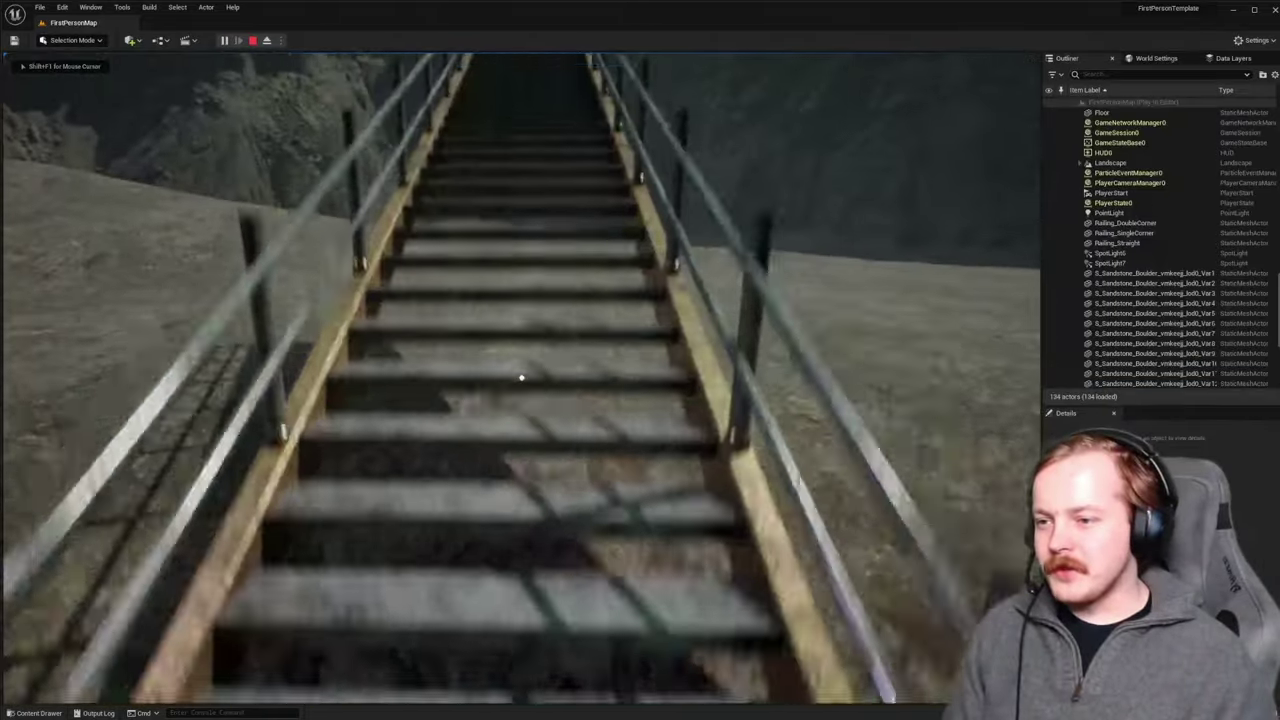
{"action": "key", "text": "d"}
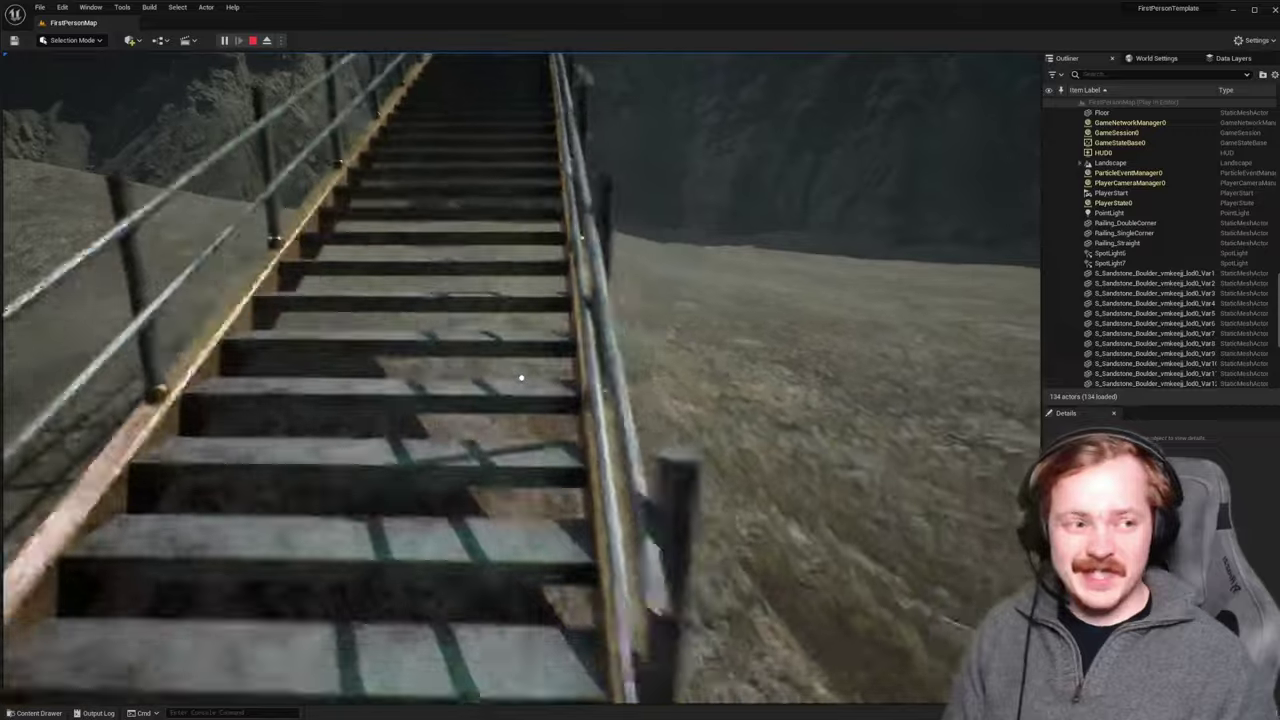
{"action": "key", "text": "a"}
{"action": "key", "text": "w"}
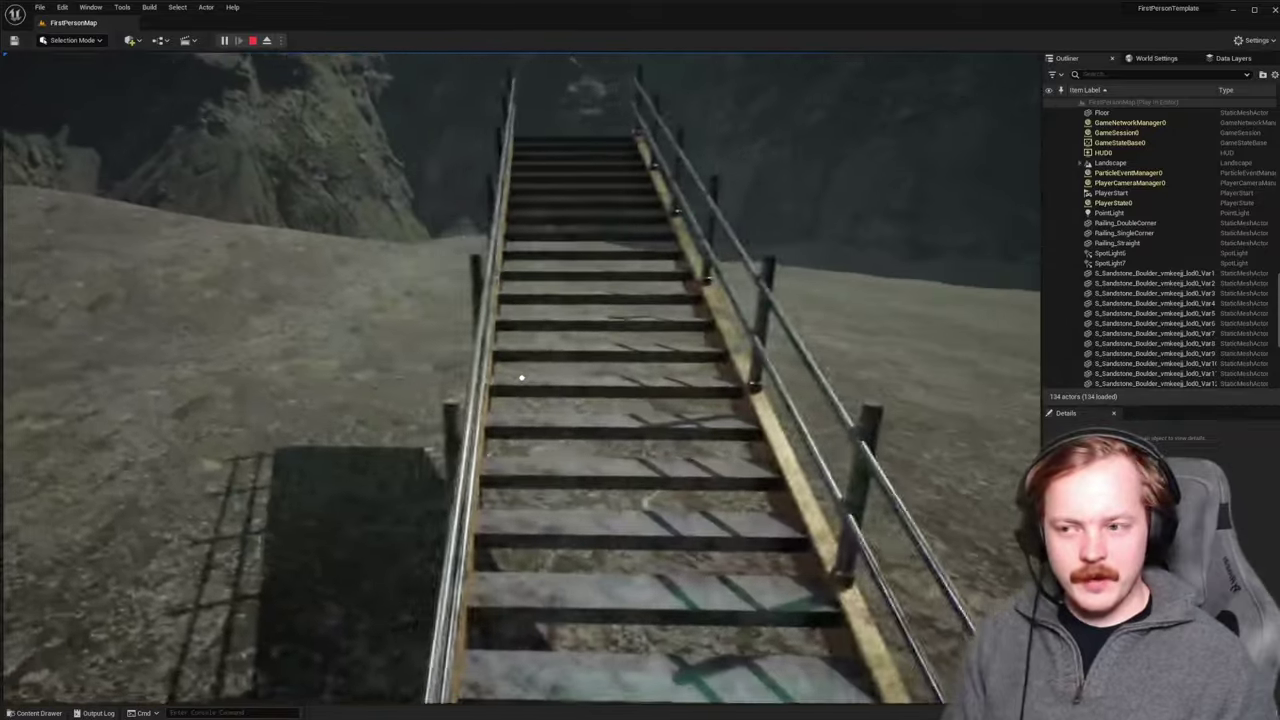
{"action": "key", "text": "d"}
{"action": "key", "text": "s"}
{"action": "key", "text": "a"}
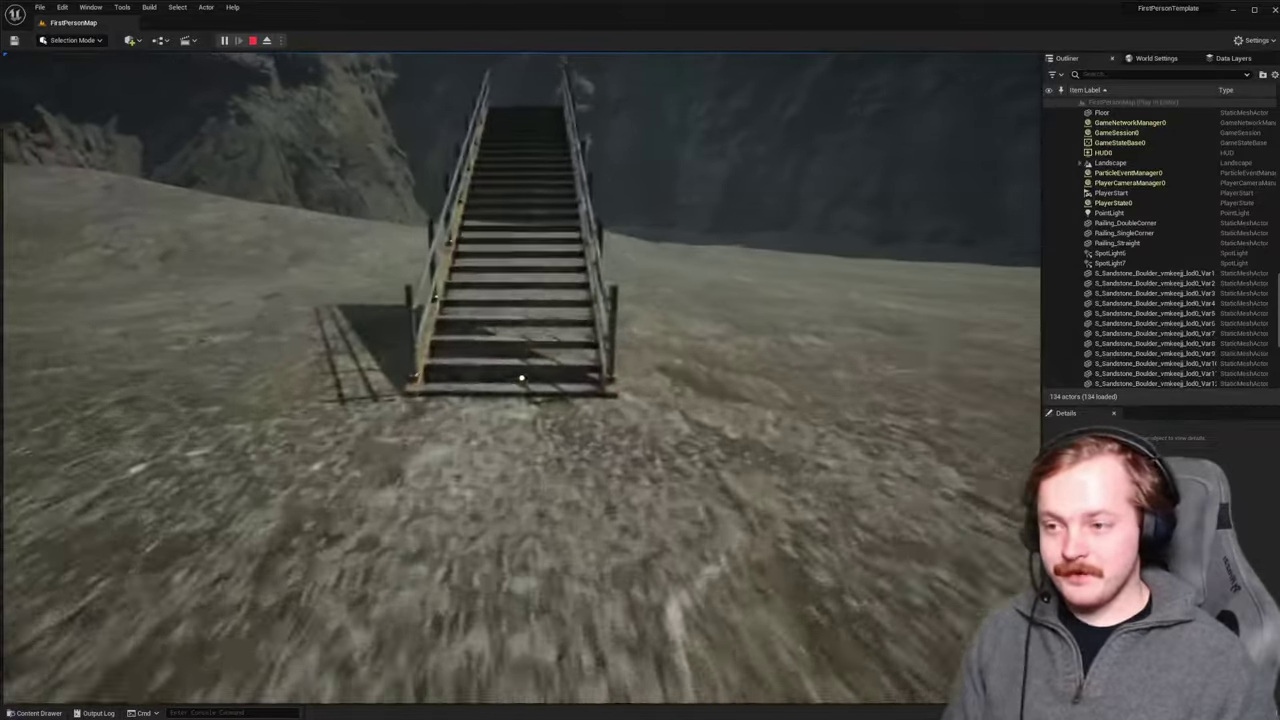
{"action": "key", "text": "w"}
{"action": "key", "text": "w"}
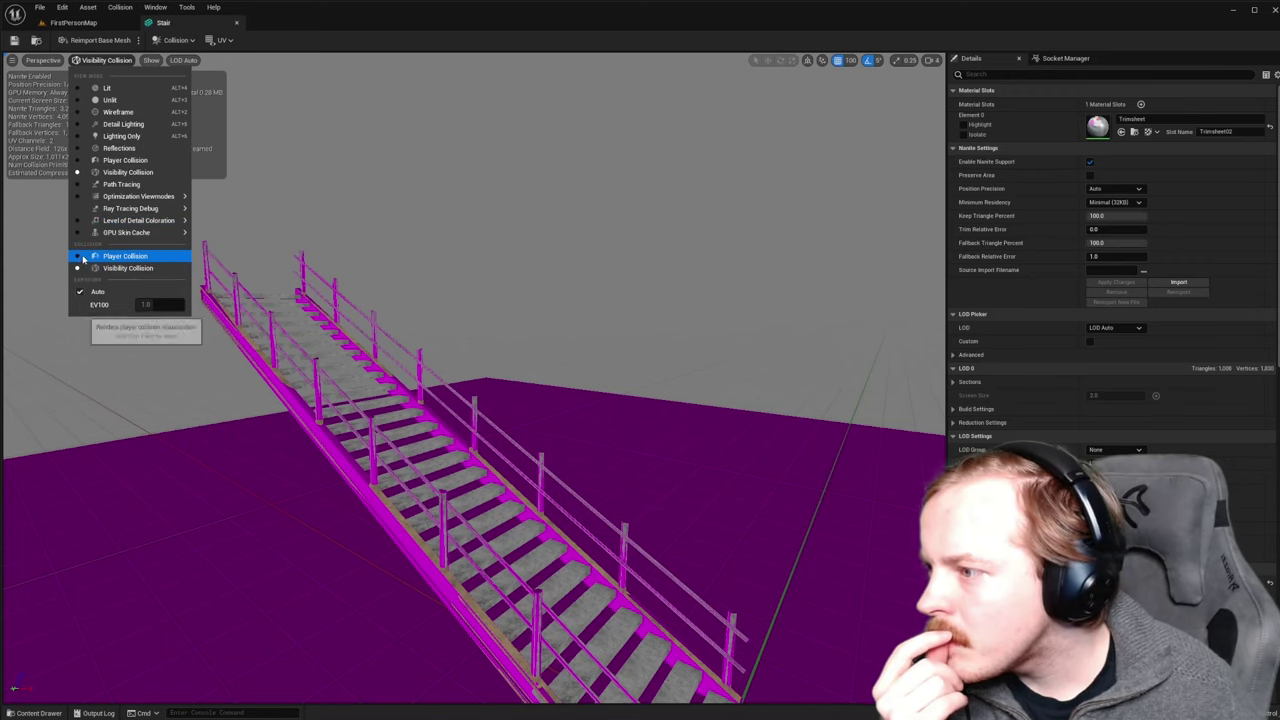
Step: Show the Stair mesh's player collision and set its Collision Complexity to Use Complex Collision As Simple
{"action": "left_click", "coordinate": [81, 257]}
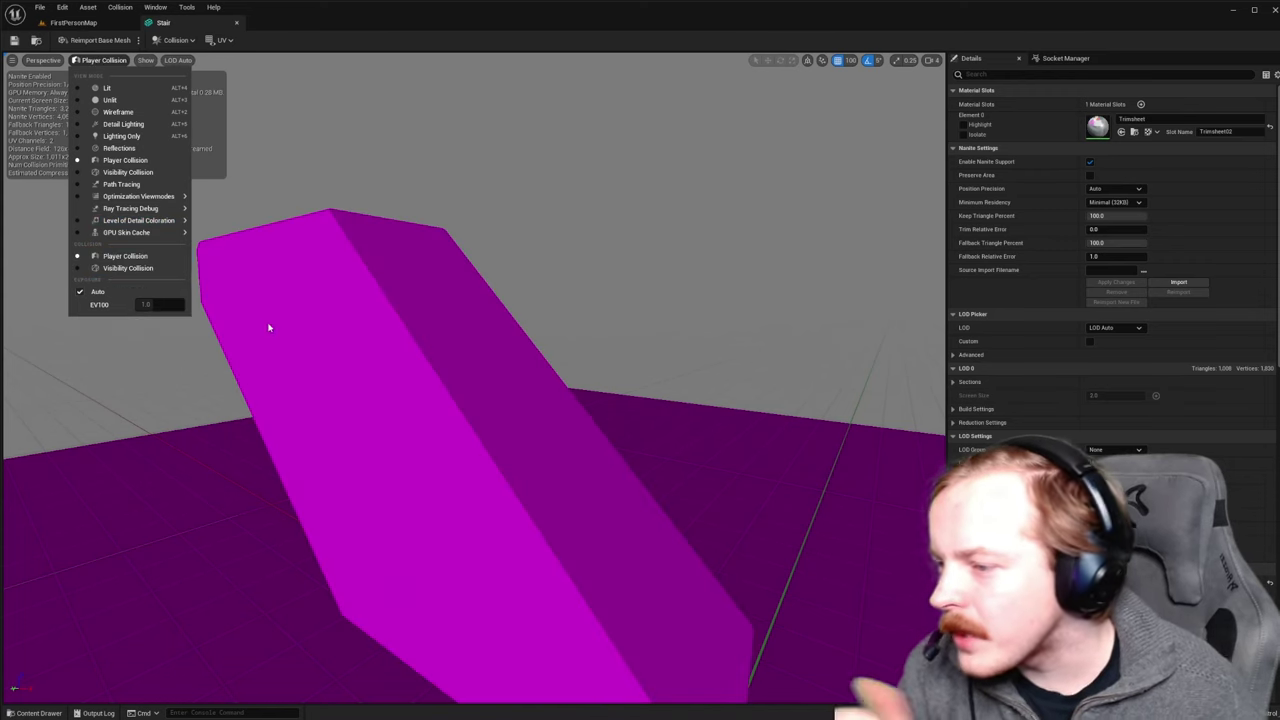
{"action": "left_click_drag", "start_coordinate": [268, 327], "coordinate": [300, 345]}
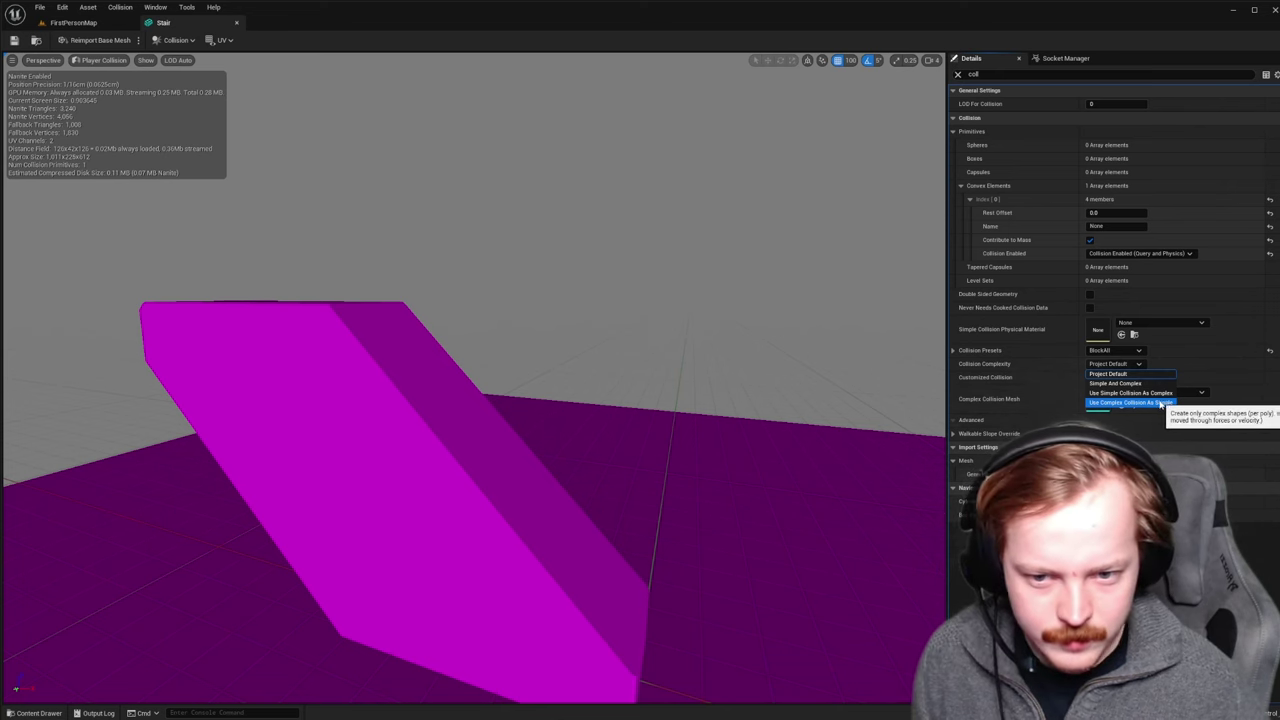
{"action": "left_click", "coordinate": [1130, 402]}
{"action": "left_click_drag", "start_coordinate": [500, 400], "coordinate": [440, 390]}
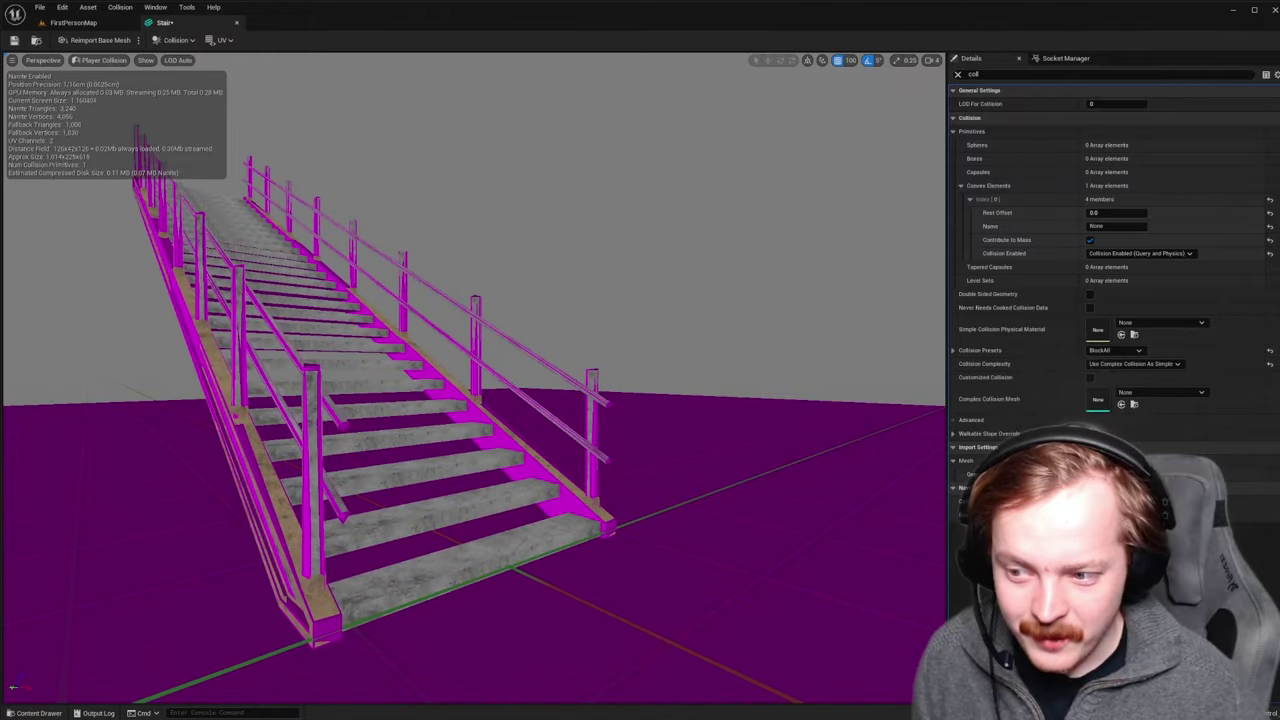
{"action": "left_click_drag", "start_coordinate": [440, 390], "coordinate": [475, 340]}
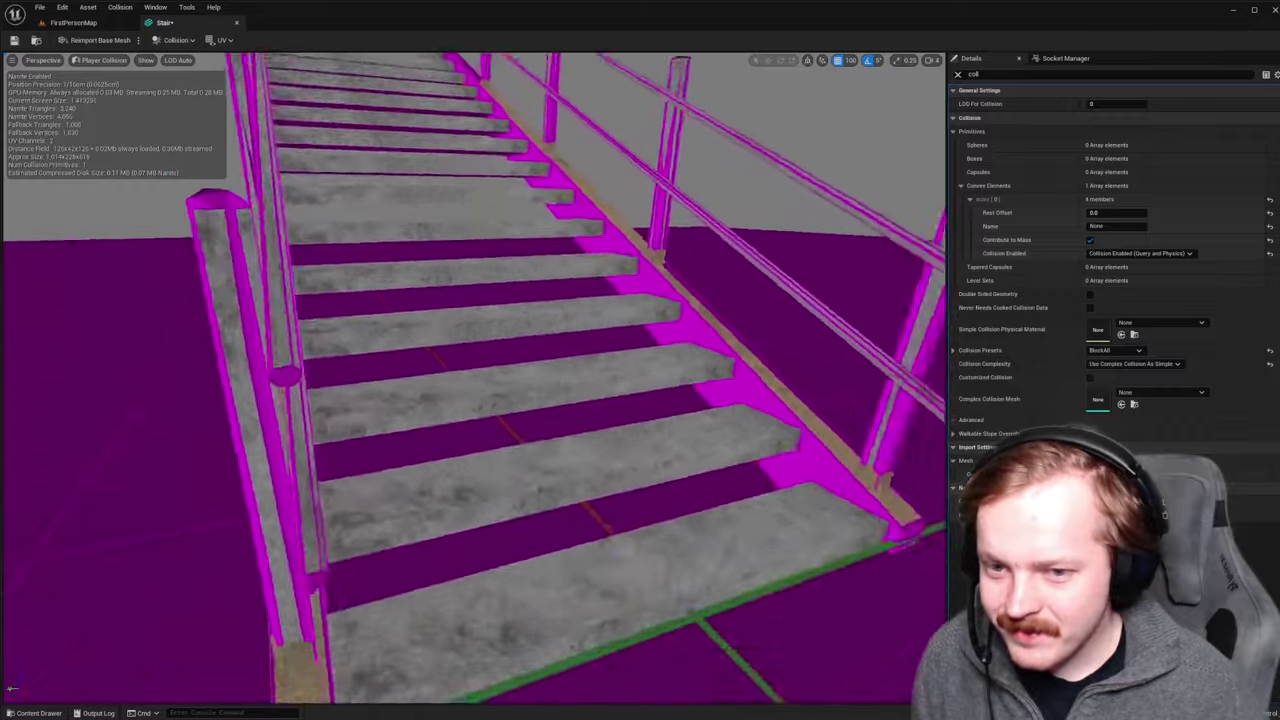
{"action": "key", "text": "f"}
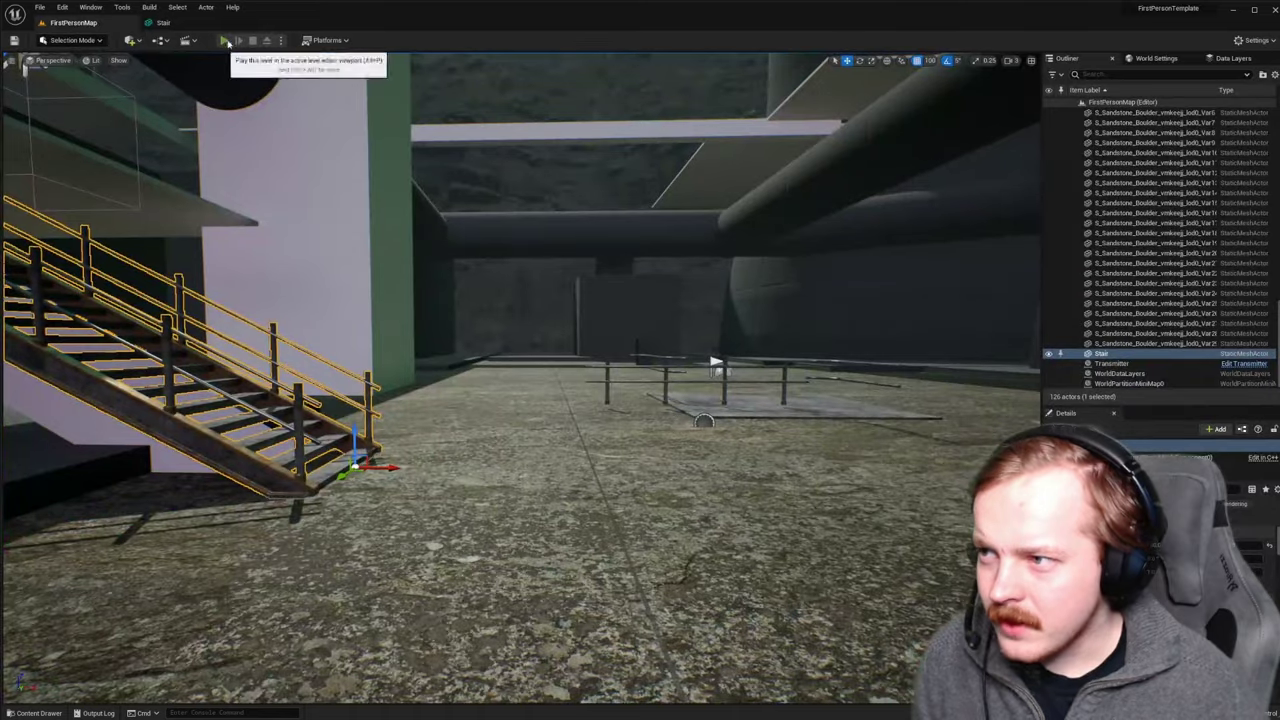
Step: Play the level, walk up the modular staircase to test its collision, and stop the session
{"action": "left_click", "coordinate": [225, 40]}
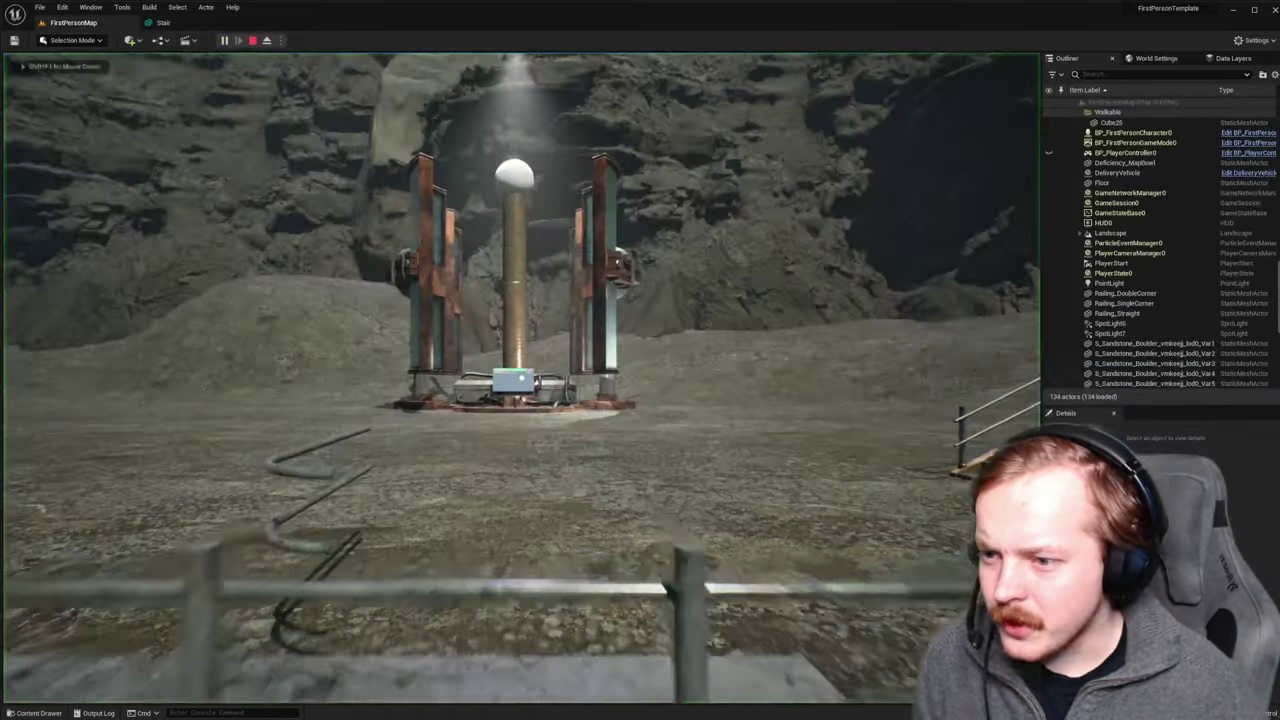
{"action": "key", "text": "w"}
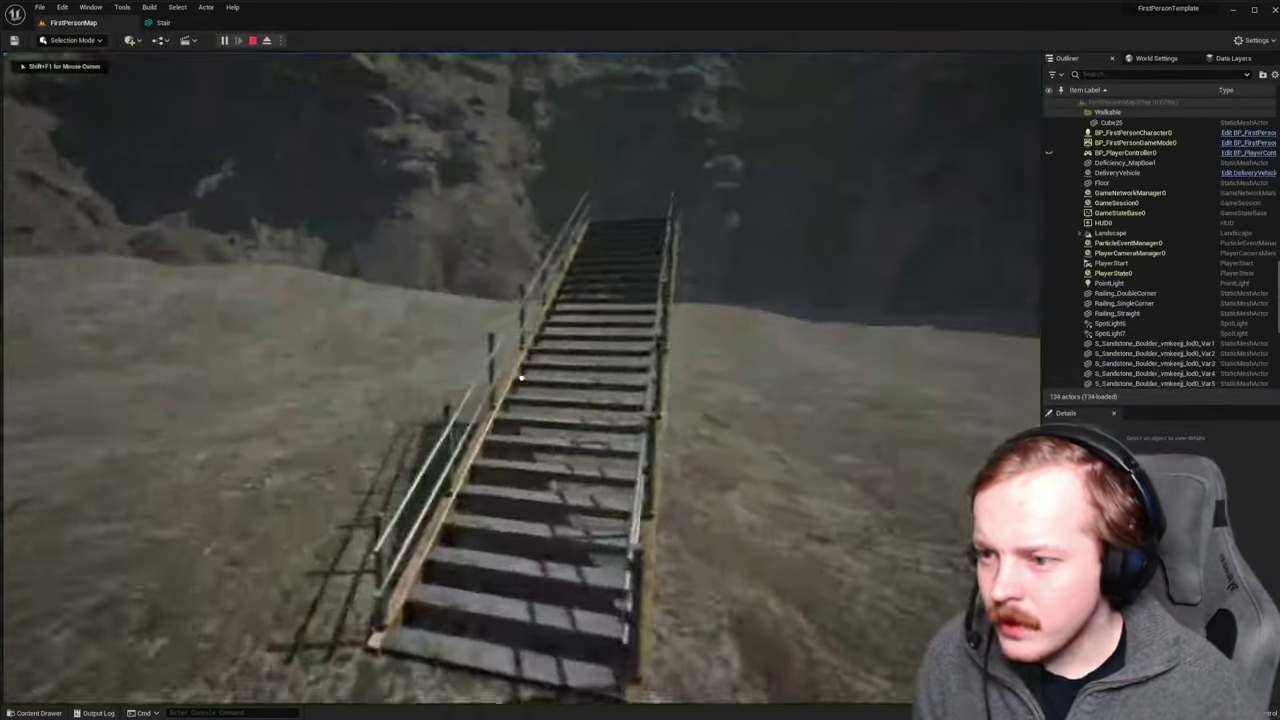
{"action": "key", "text": "w"}
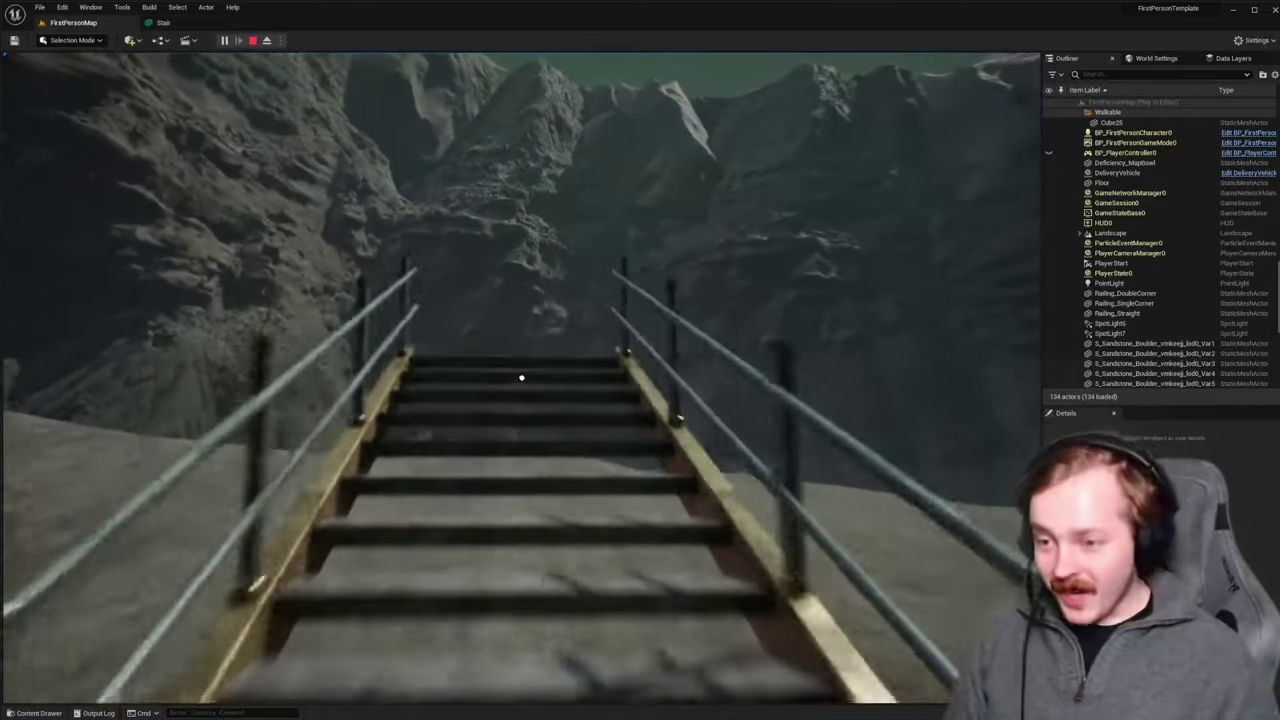
{"action": "key", "text": "Escape"}
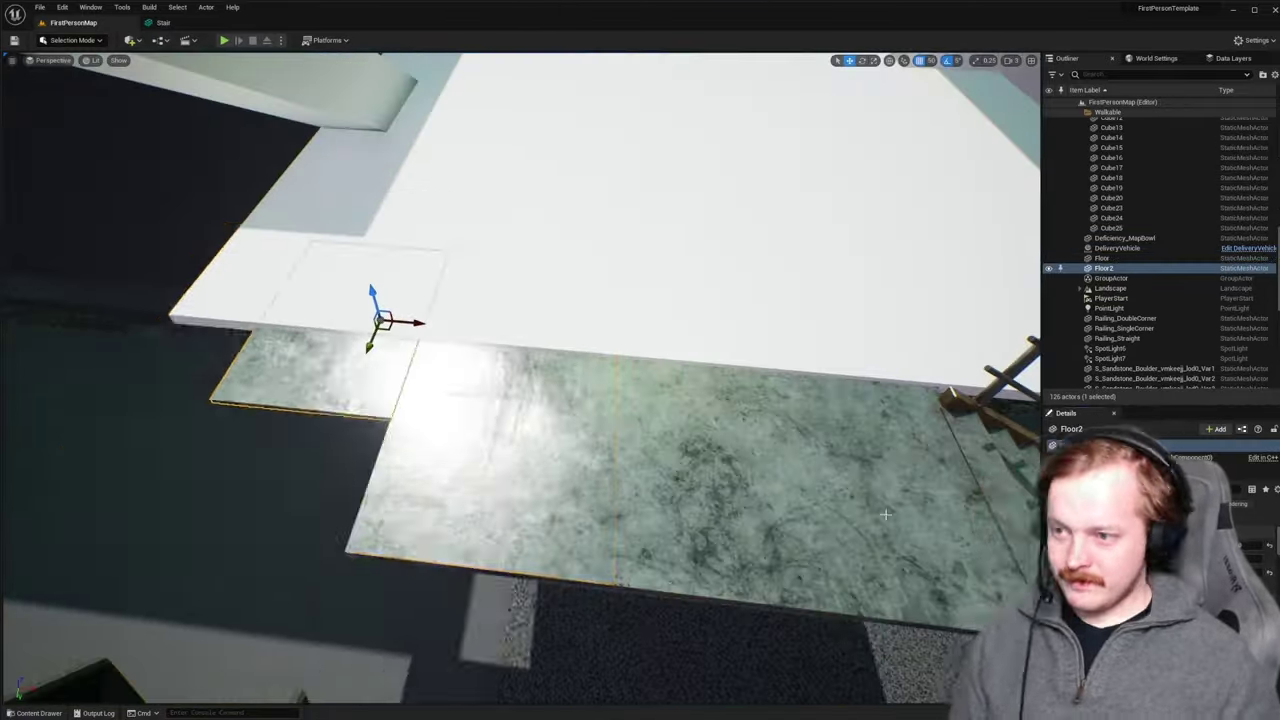
Step: Duplicate the concrete floor tile along the edge of the white blockout platform
{"action": "key", "text": "f"}
{"action": "right_click_drag", "start_coordinate": [640, 400], "coordinate": [560, 360]}
{"action": "left_click_drag", "start_coordinate": [371, 314], "coordinate": [491, 340], "text": "alt"}
{"action": "right_click_drag", "start_coordinate": [491, 340], "coordinate": [600, 300]}
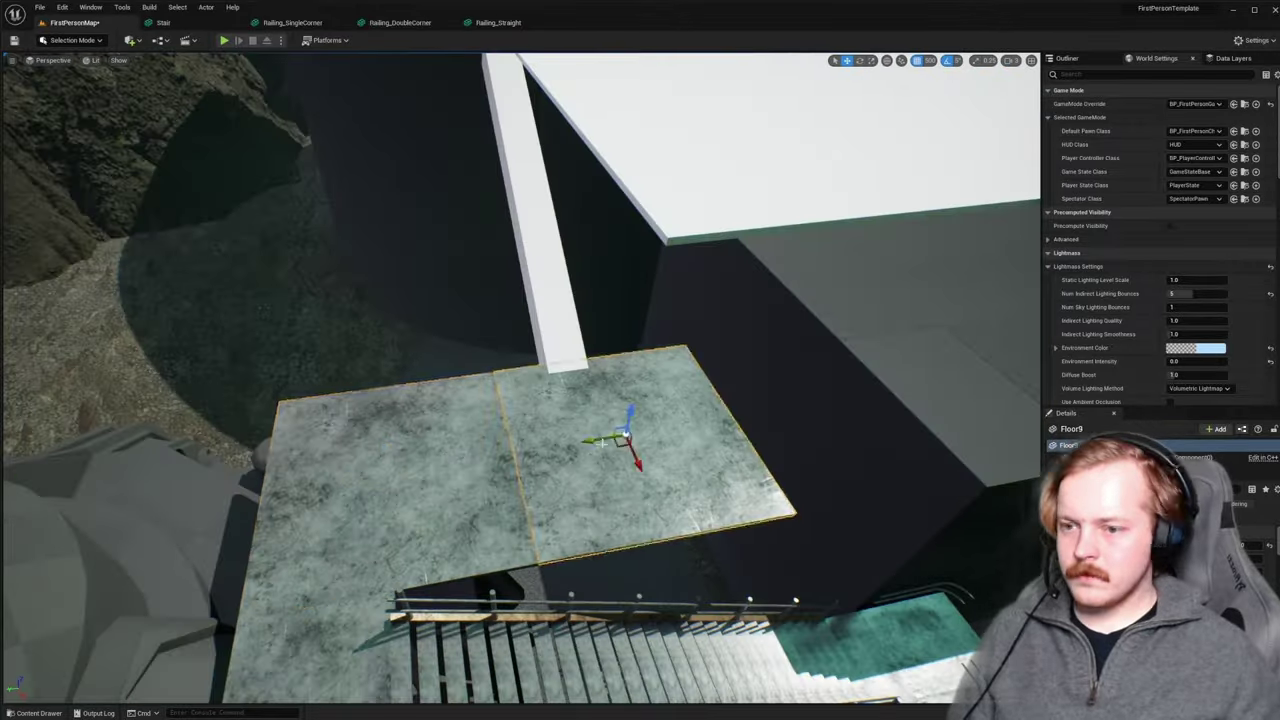
{"action": "right_click_drag", "start_coordinate": [601, 441], "coordinate": [356, 69]}
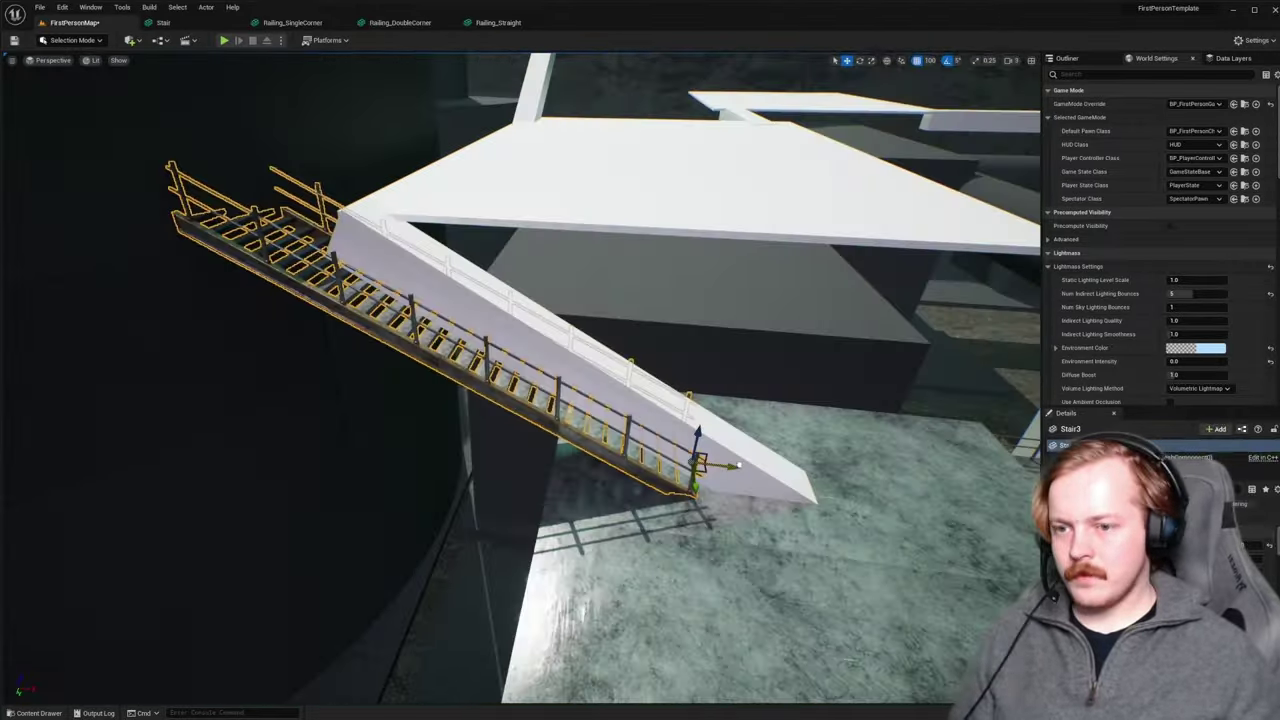
{"action": "right_click_drag", "start_coordinate": [780, 320], "coordinate": [820, 300]}
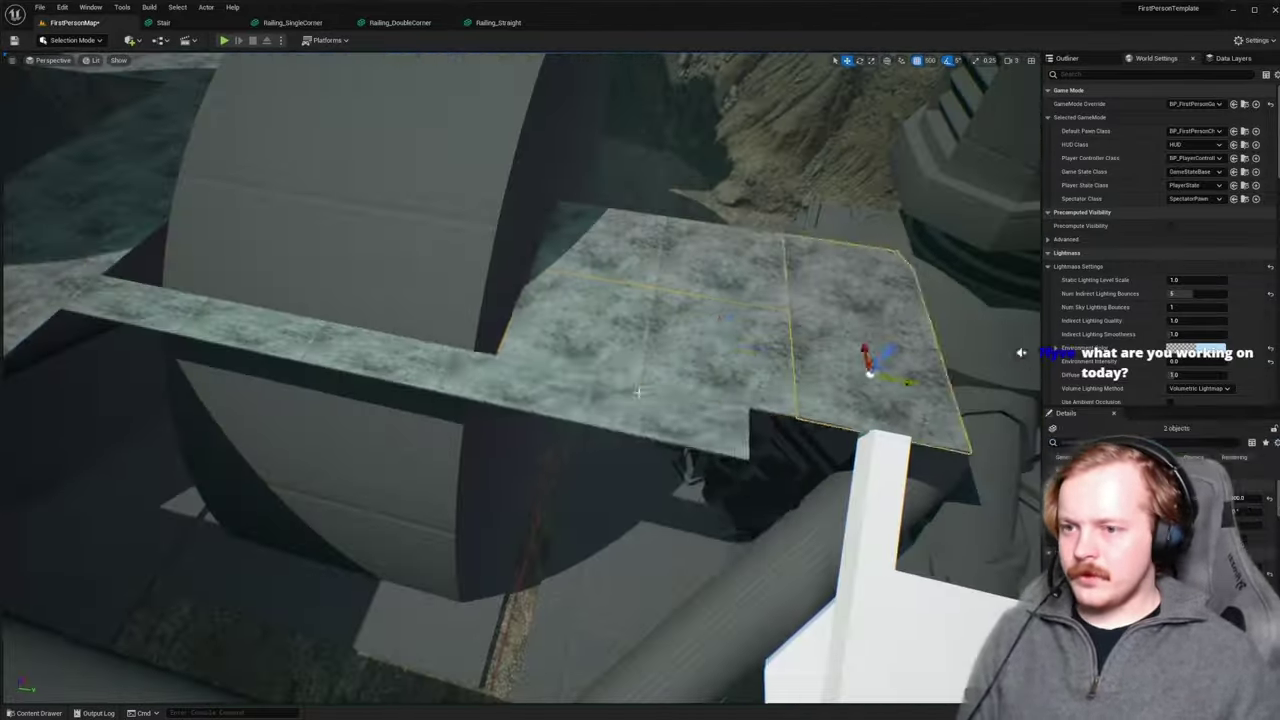
{"action": "right_click_drag", "start_coordinate": [638, 392], "coordinate": [489, 373]}
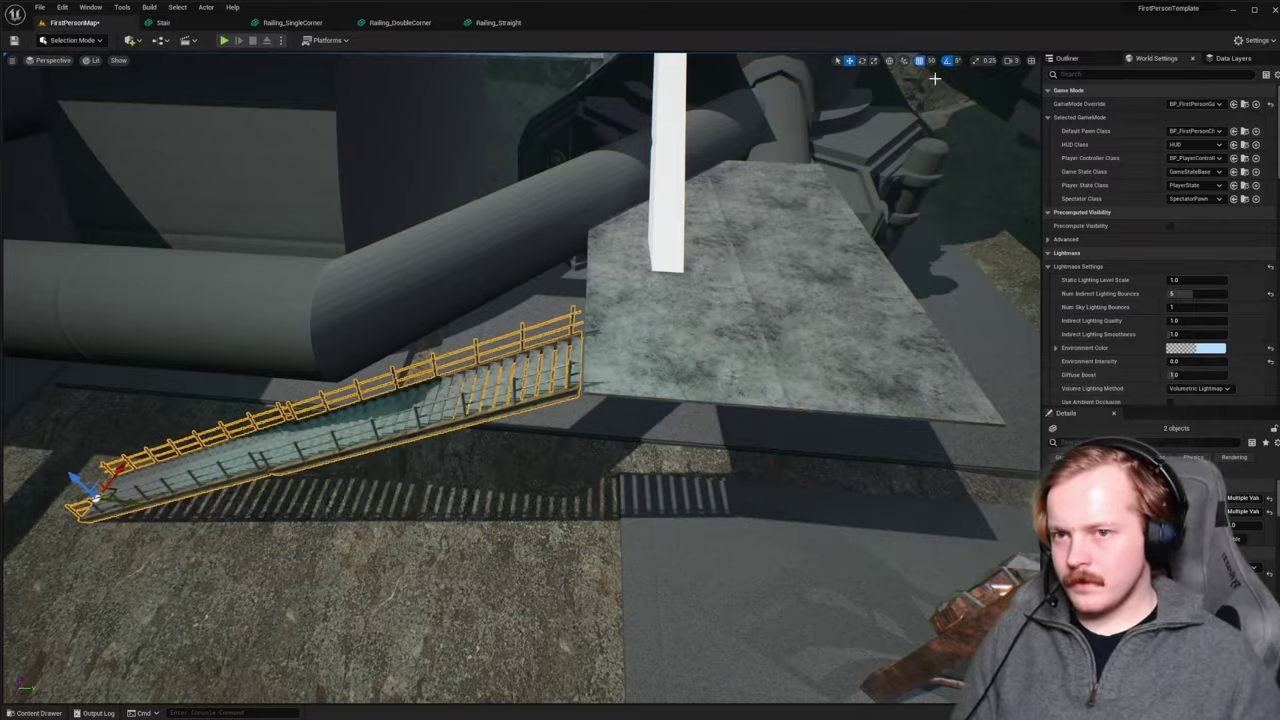
{"action": "right_click_drag", "start_coordinate": [935, 78], "coordinate": [601, 498]}
{"action": "left_click", "coordinate": [601, 498]}
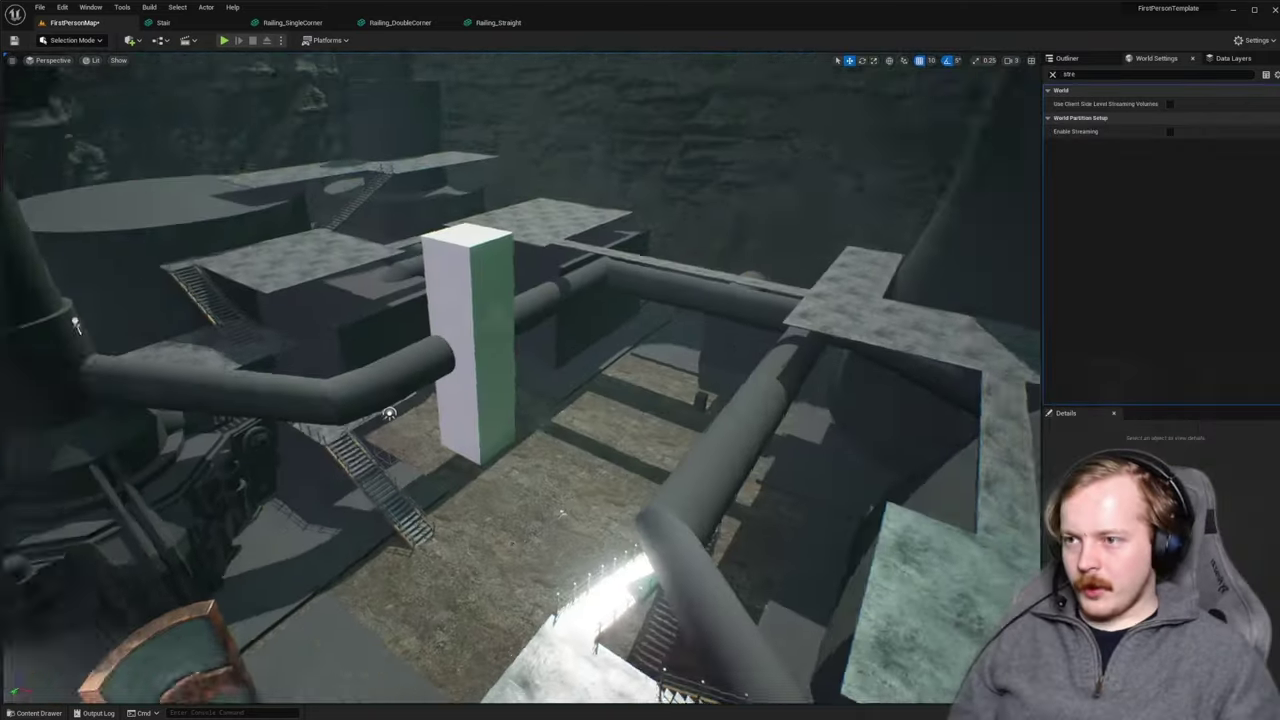
Step: Move the selected straight pipe segment towards the gap between the elbow and the pipe junction beneath the walkway
{"action": "right_click_drag", "start_coordinate": [763, 377], "coordinate": [763, 377]}
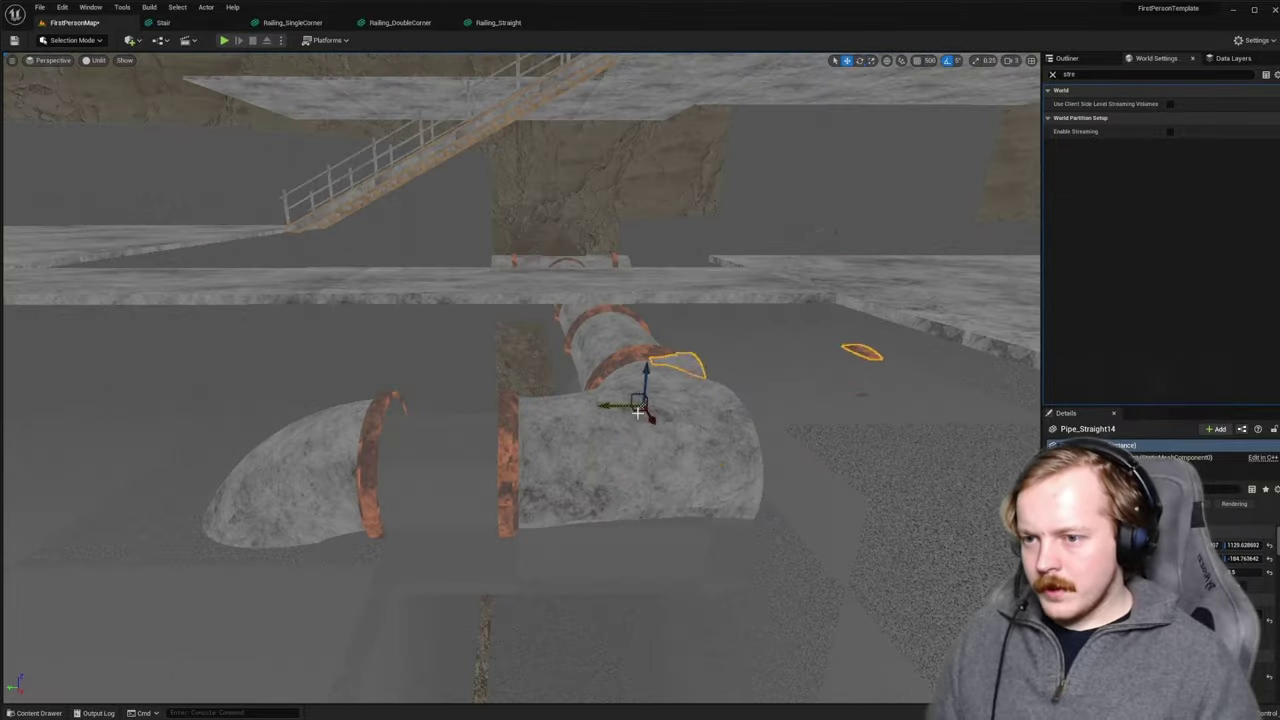
{"action": "left_click_drag", "start_coordinate": [637, 412], "coordinate": [277, 462]}
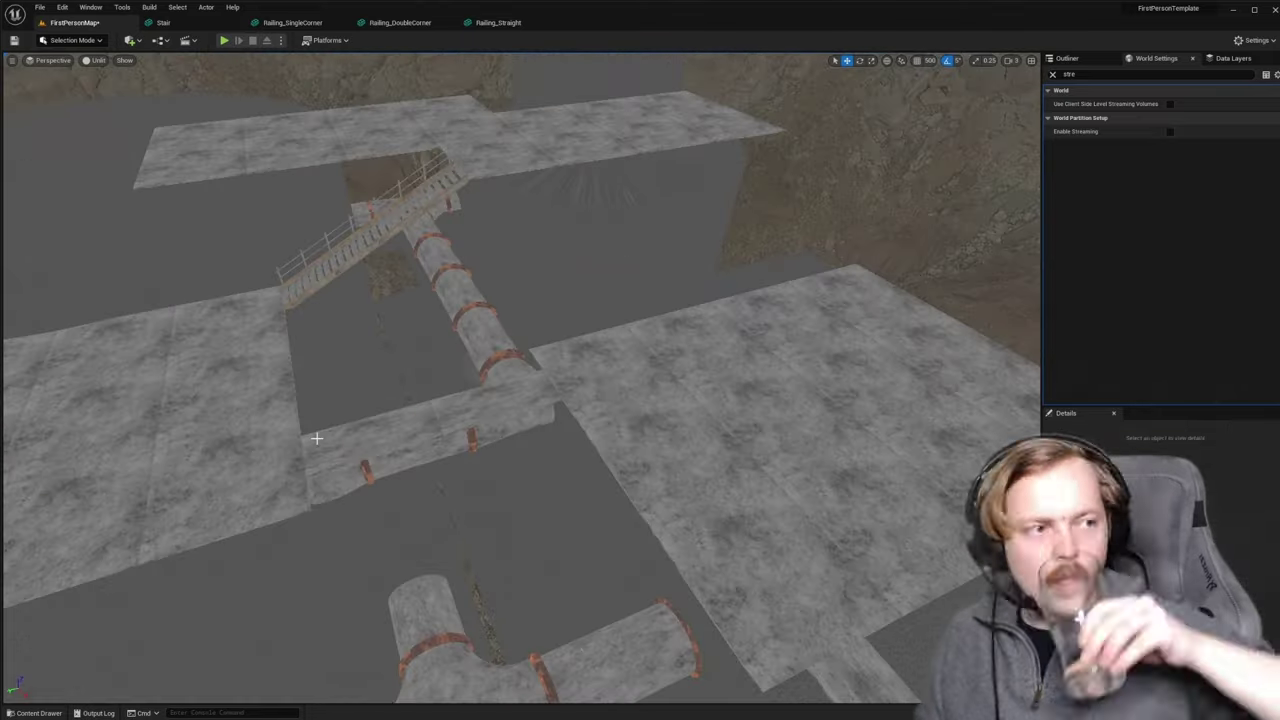
{"action": "right_click_drag", "start_coordinate": [316, 438], "coordinate": [320, 445]}
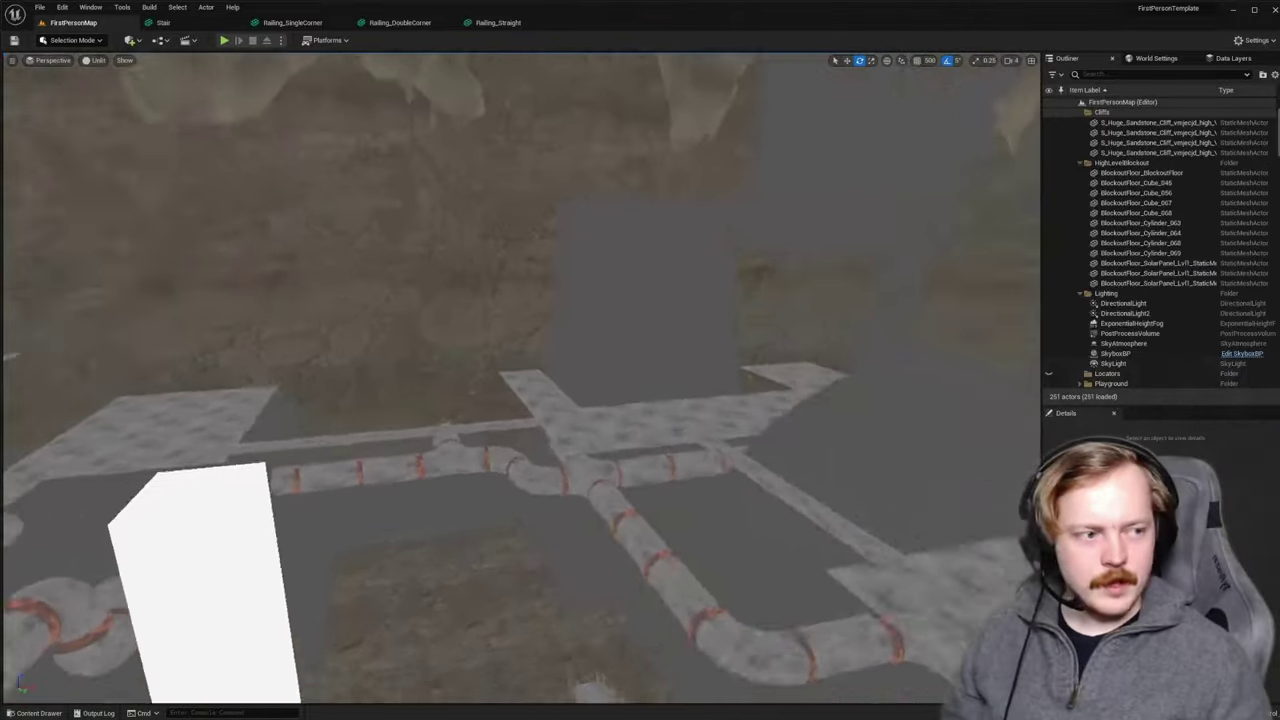
Step: Switch the viewport to lit shading and examine the overall layout of pipes, walkways and staircases
{"action": "right_click_drag", "start_coordinate": [467, 185], "coordinate": [467, 185]}
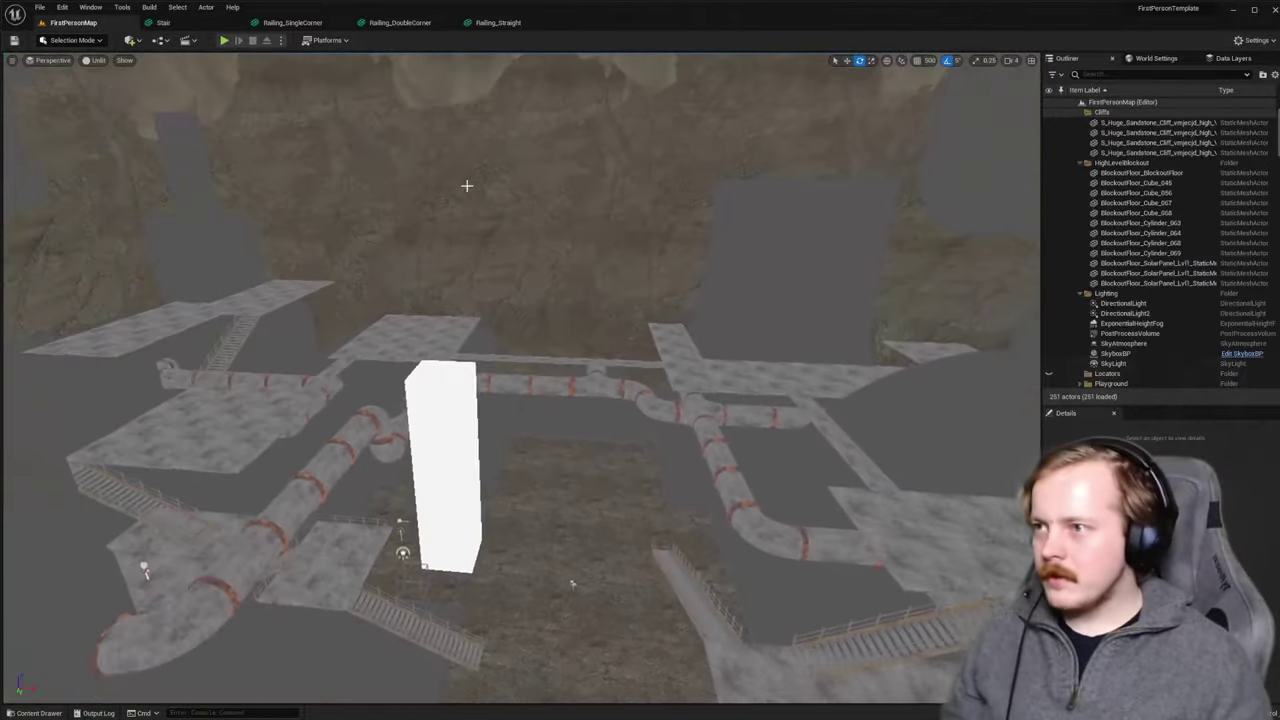
{"action": "key", "text": "alt+4"}
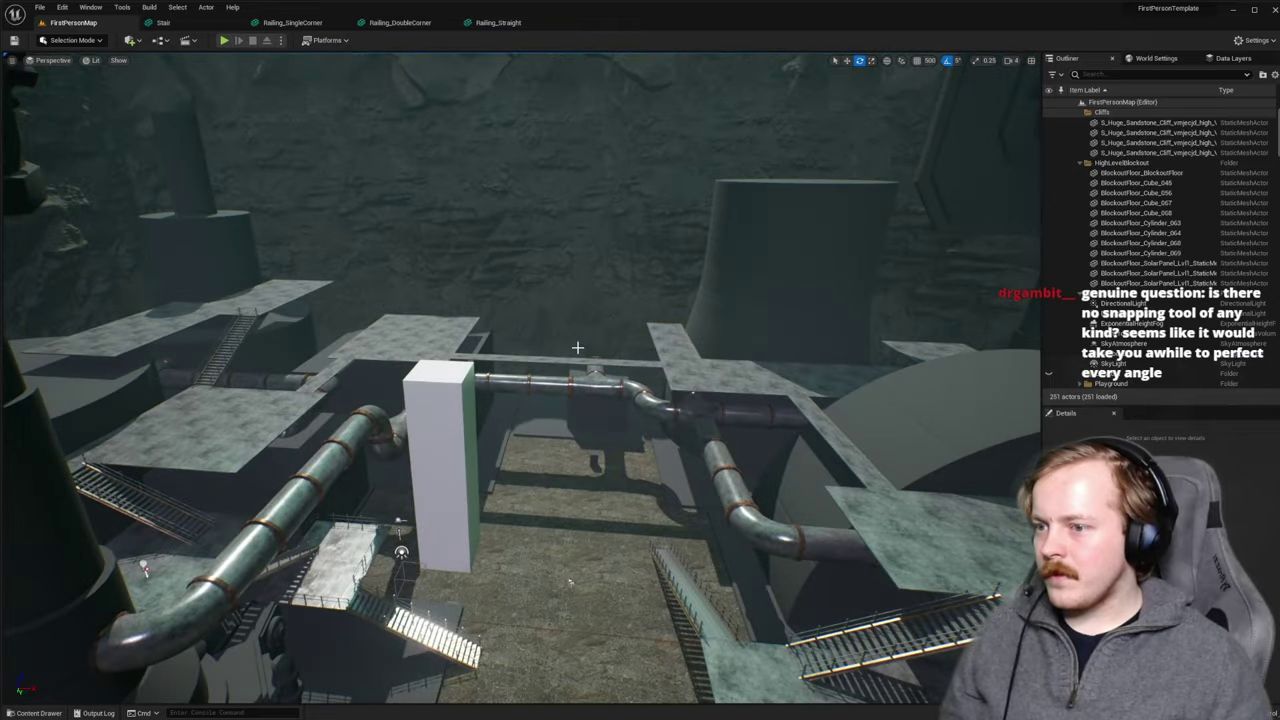
{"action": "right_click_drag", "start_coordinate": [577, 347], "coordinate": [577, 347]}
{"action": "right_click_drag", "start_coordinate": [465, 467], "coordinate": [465, 467]}
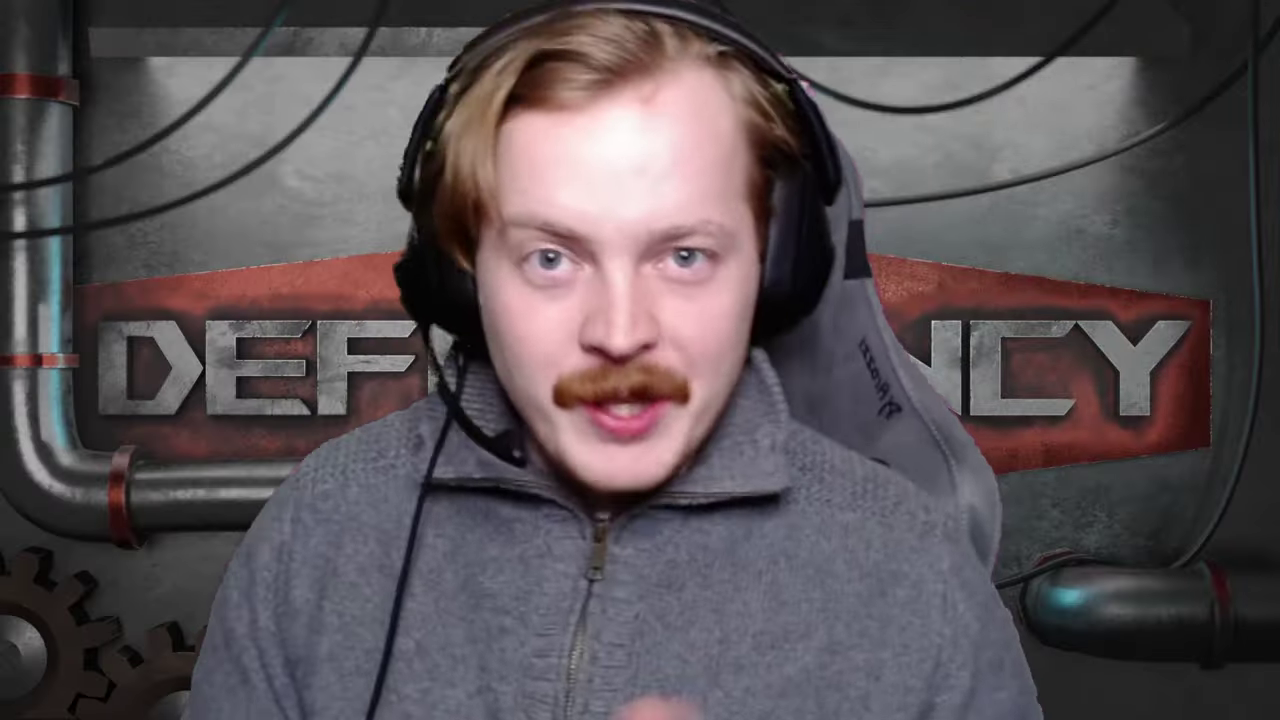